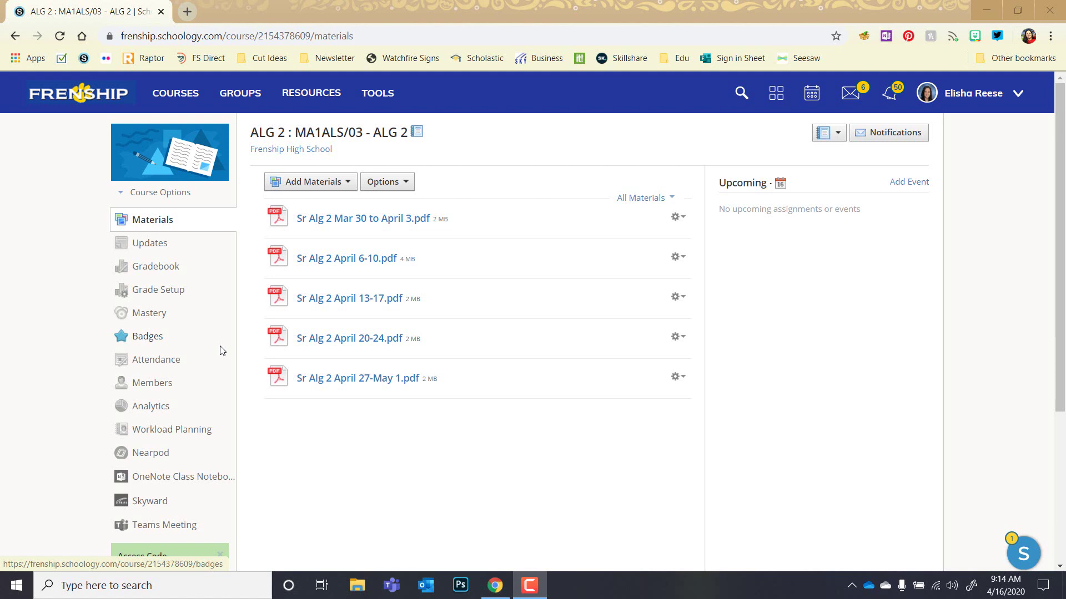
Go to Grade Setup for the ALG 2 course from the course sidebar
left_click(189, 296)
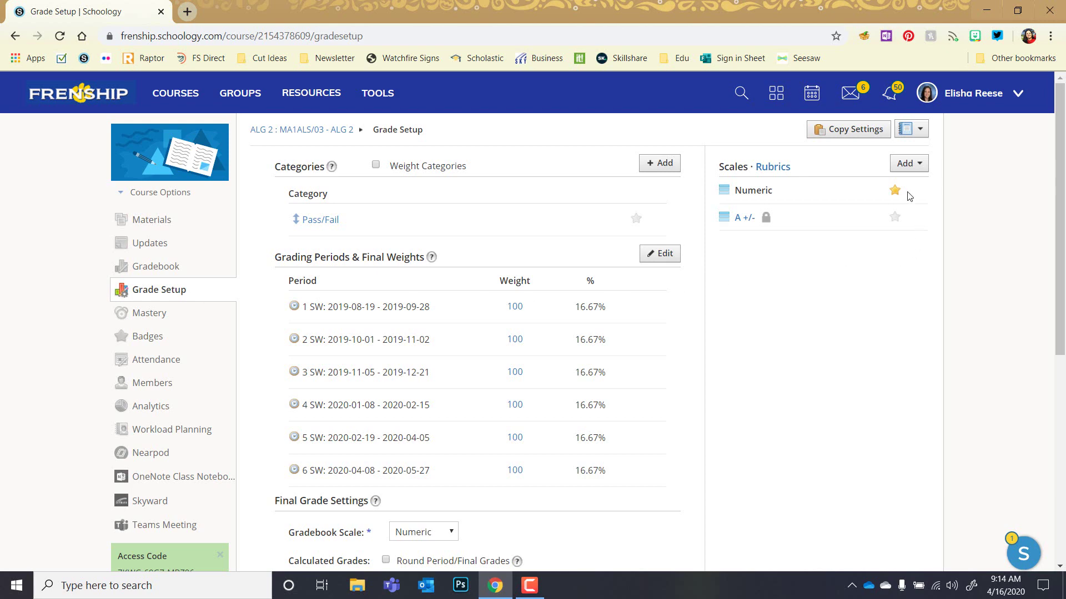
Start a new scale named Pass/Fail whose first level P begins at 70%
left_click(905, 167)
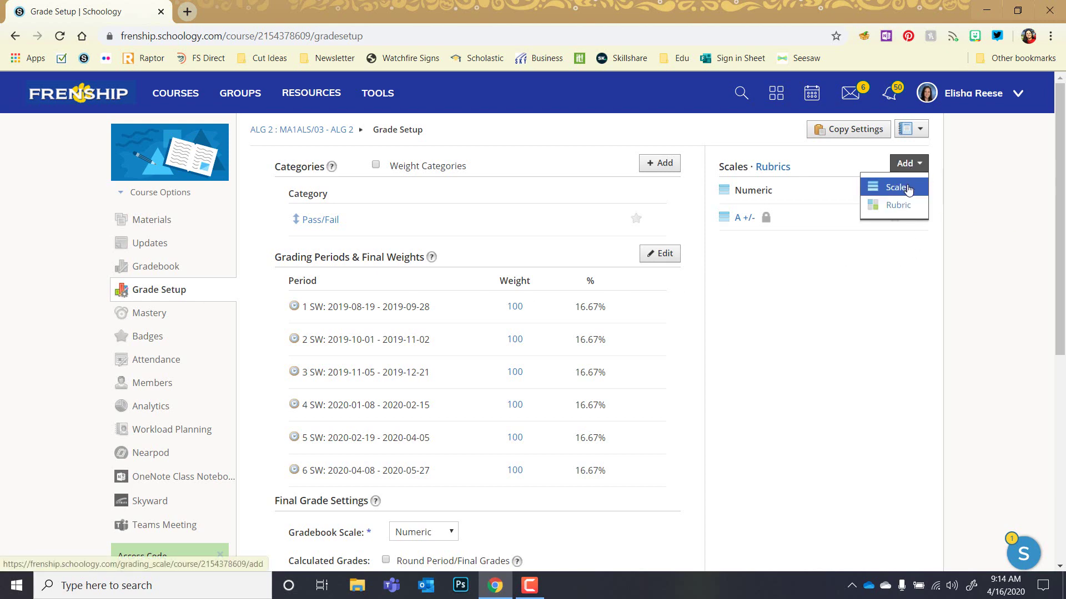
left_click(907, 190)
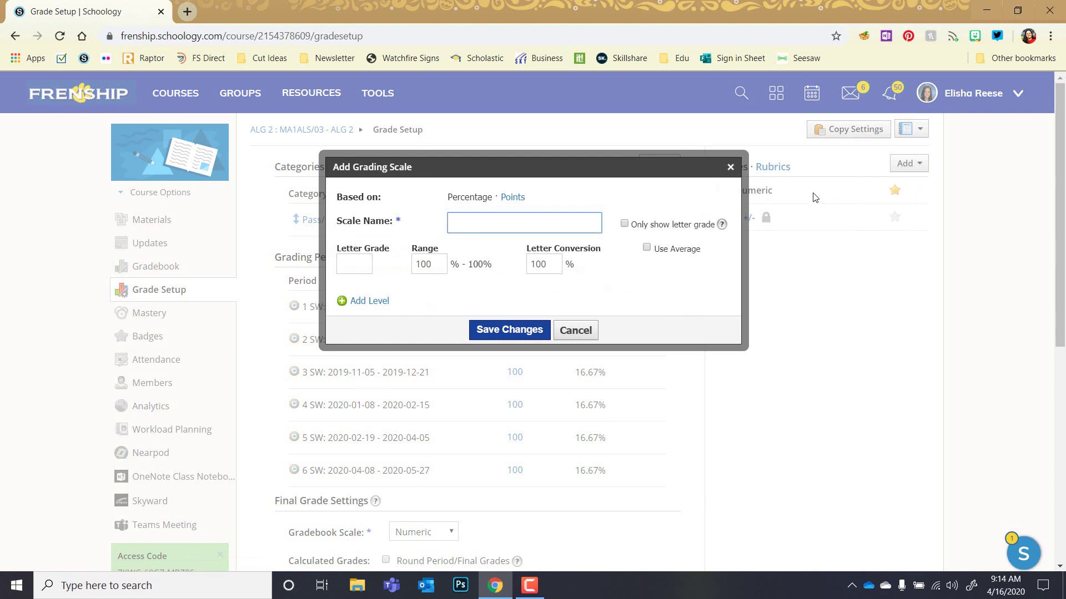
type("Pass/Fail")
left_click(355, 269)
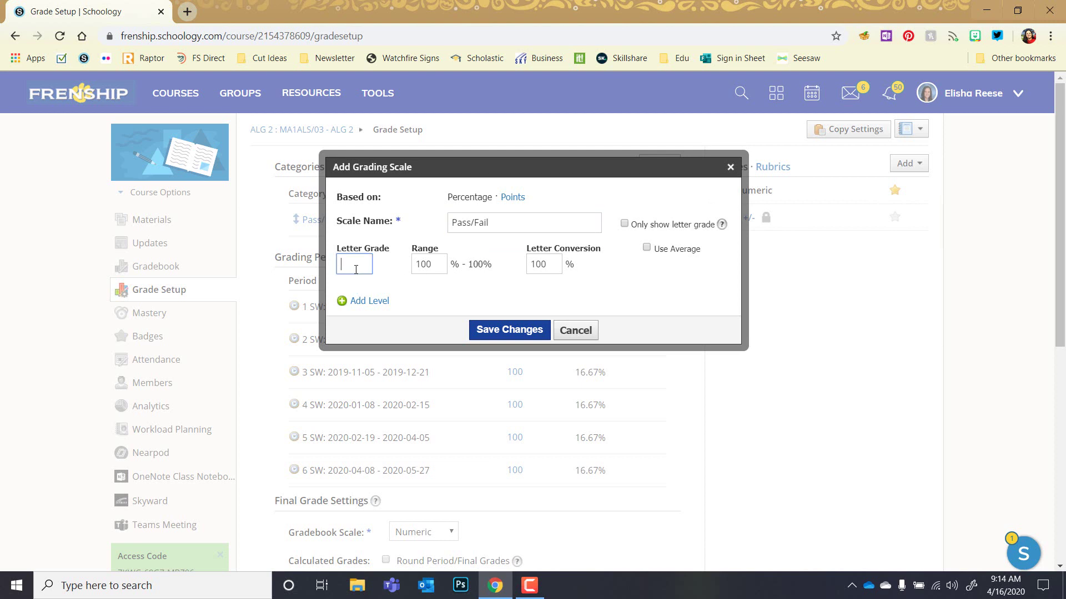
type("P")
left_click(438, 263)
left_click_drag(438, 263, 412, 265)
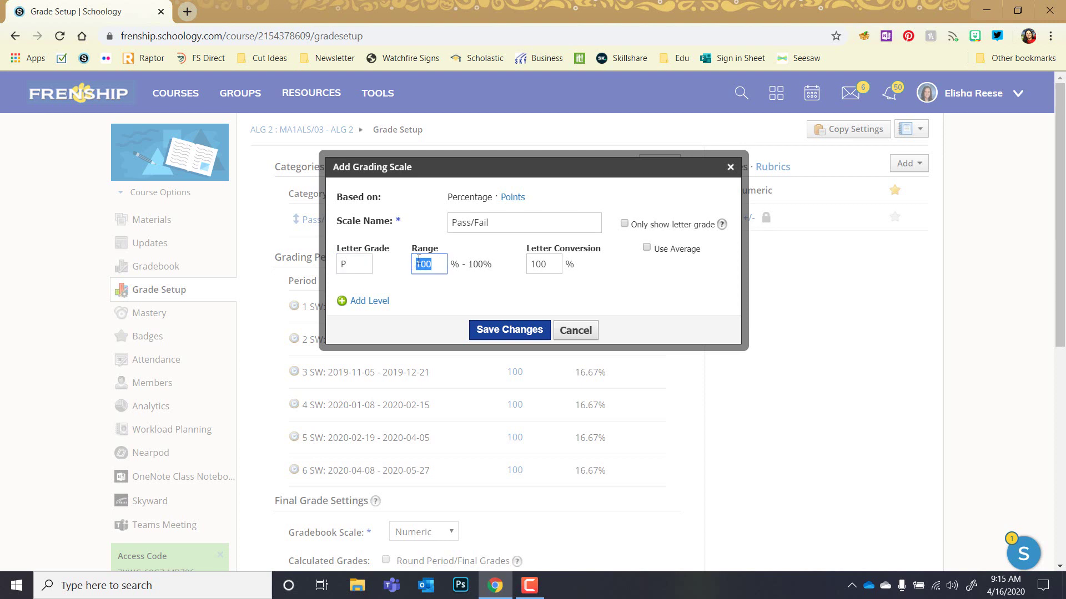
type("70")
Add a second level F covering 0–70%
left_click(372, 303)
left_click(363, 287)
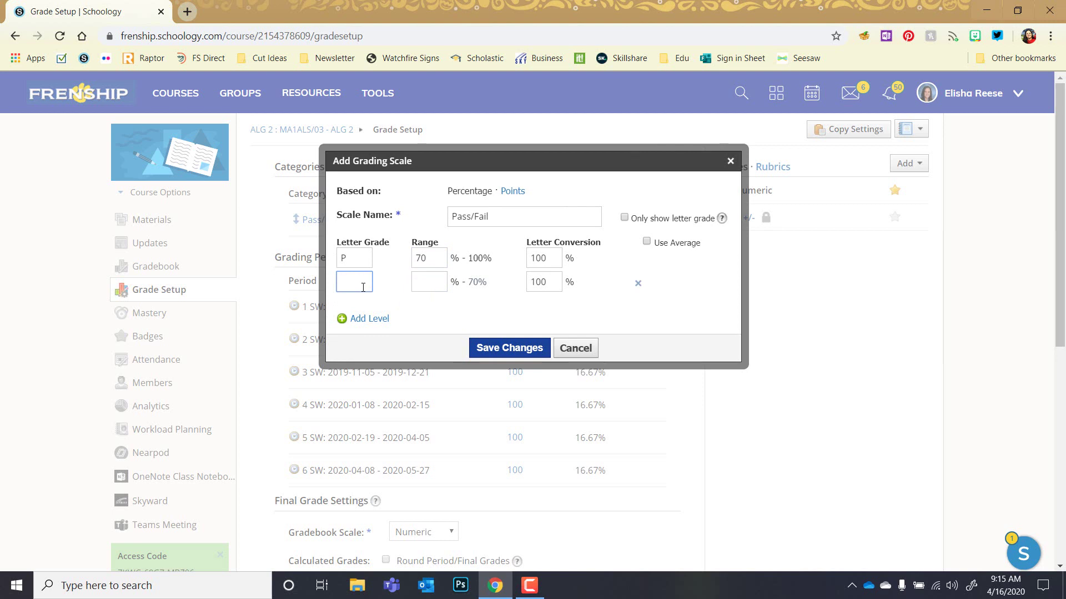
type("F")
left_click(429, 278)
type("0")
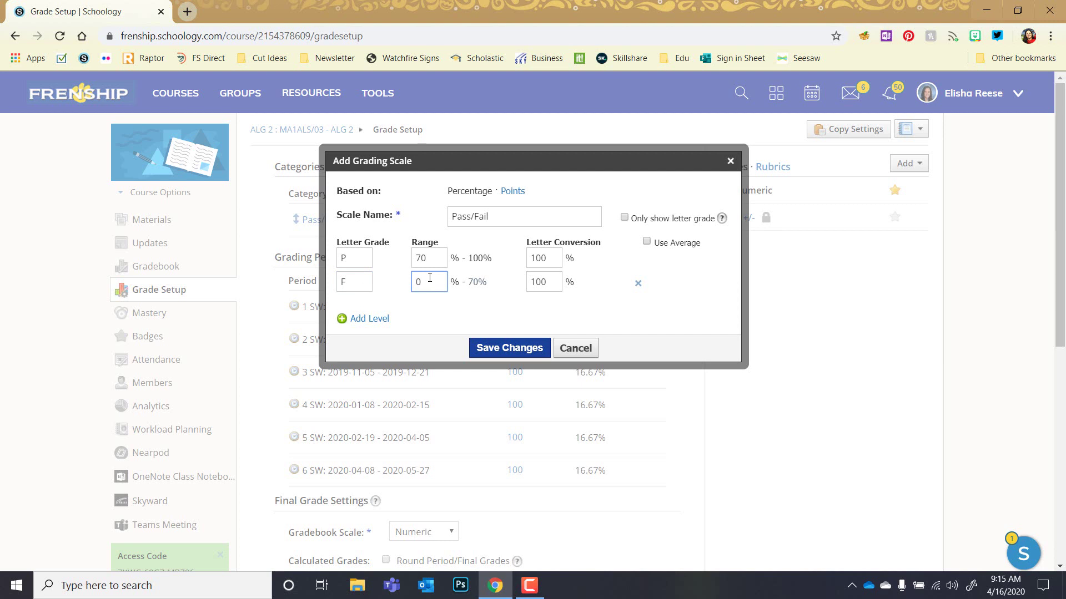
Set the F level's conversion value to 69 and save the Pass/Fail scale
left_click(545, 260)
left_click(552, 282)
left_click_drag(544, 282, 528, 281)
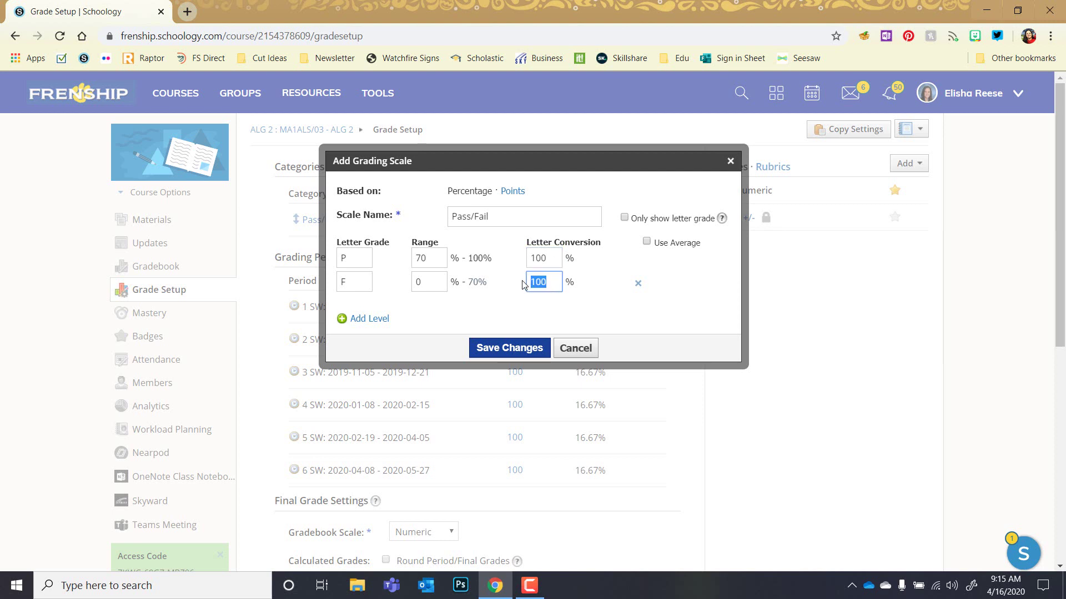
type("69")
left_click(626, 219)
left_click(625, 219)
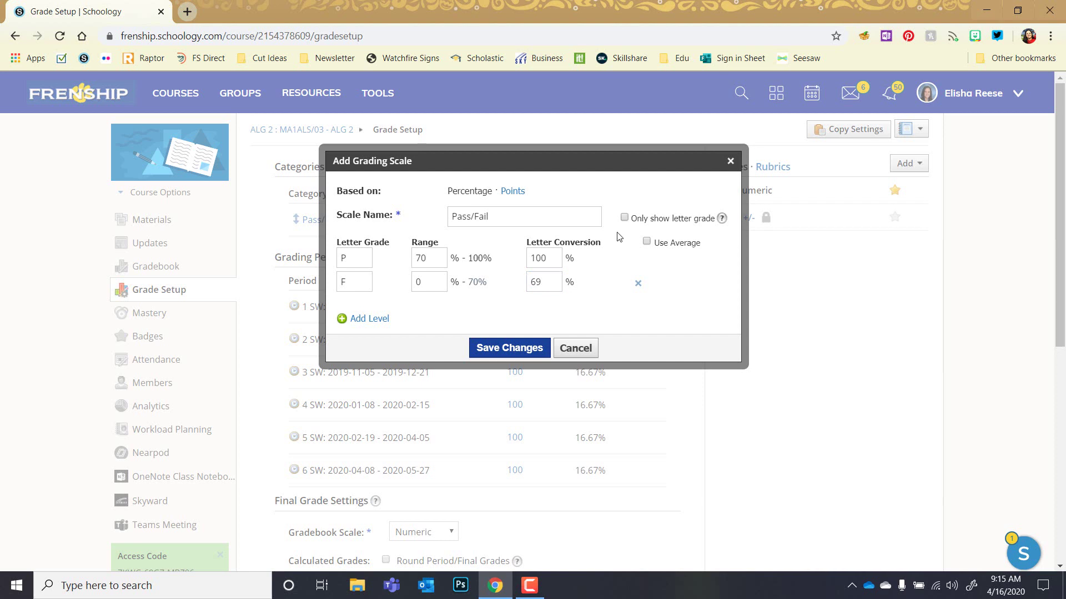
left_click(527, 353)
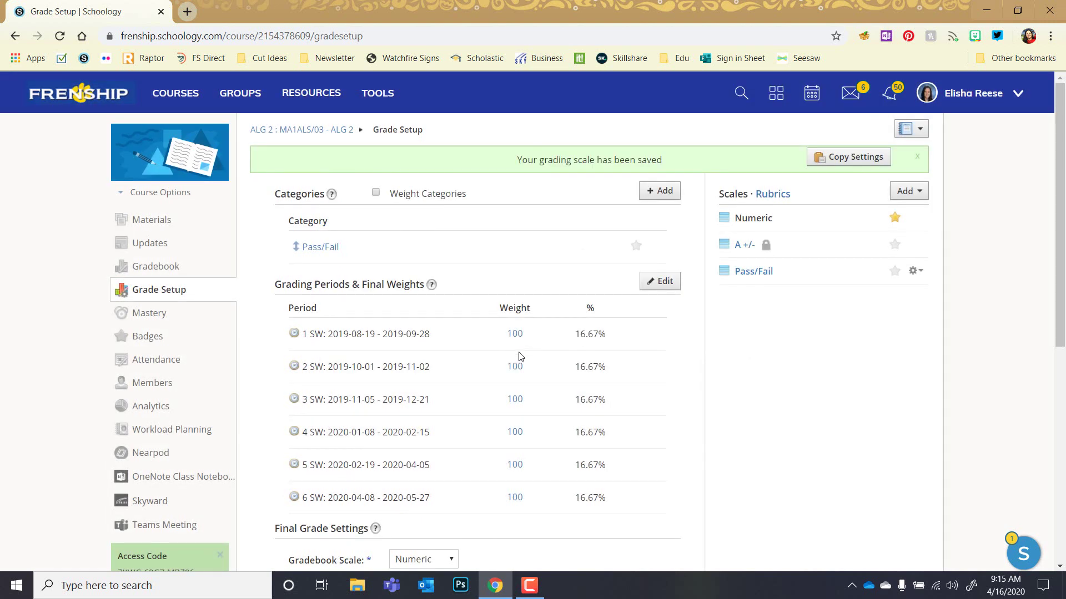
Start Copy Settings with only Grading Scales selected, excluding categories and rubrics
left_click(525, 338)
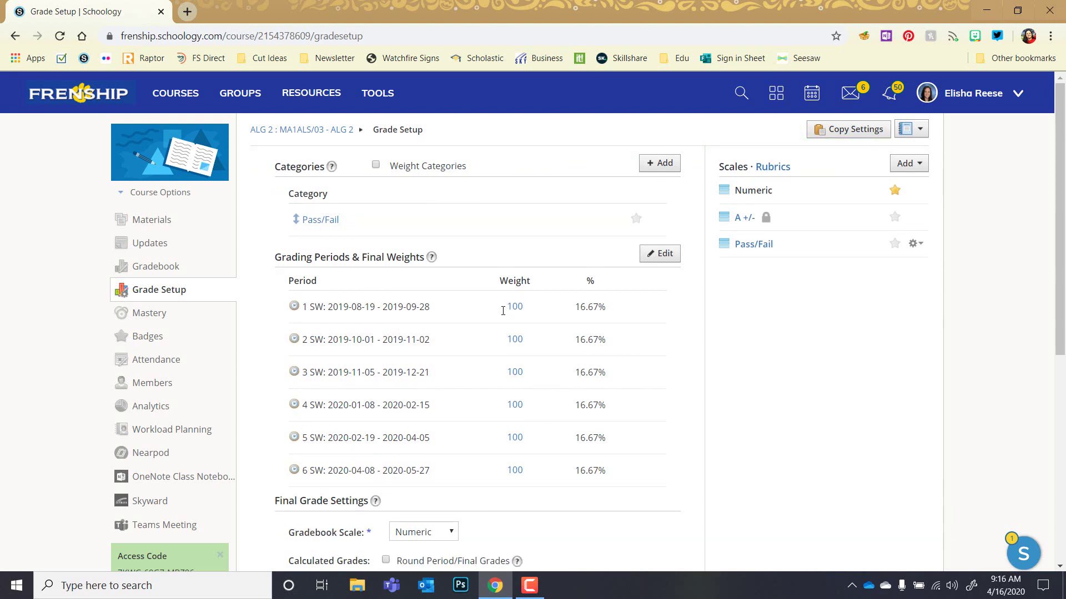
left_click(831, 136)
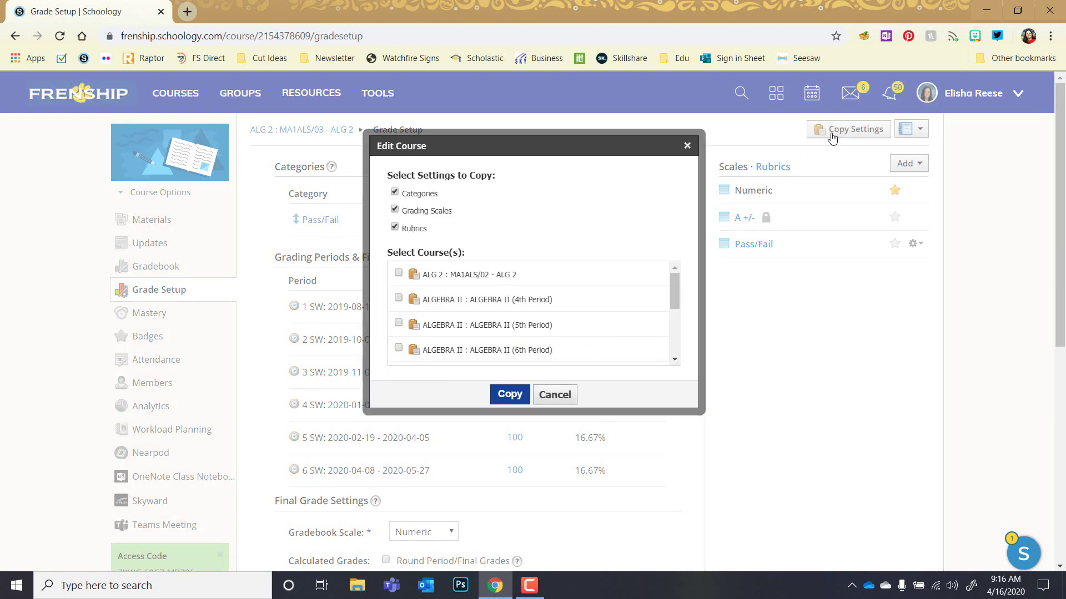
left_click(421, 232)
left_click(420, 197)
Copy the scales to ALG 2 : MA1ALS/02 and ALGEBRA II 4th–7th Period courses
left_click(398, 272)
left_click(398, 298)
left_click(399, 325)
left_click(400, 350)
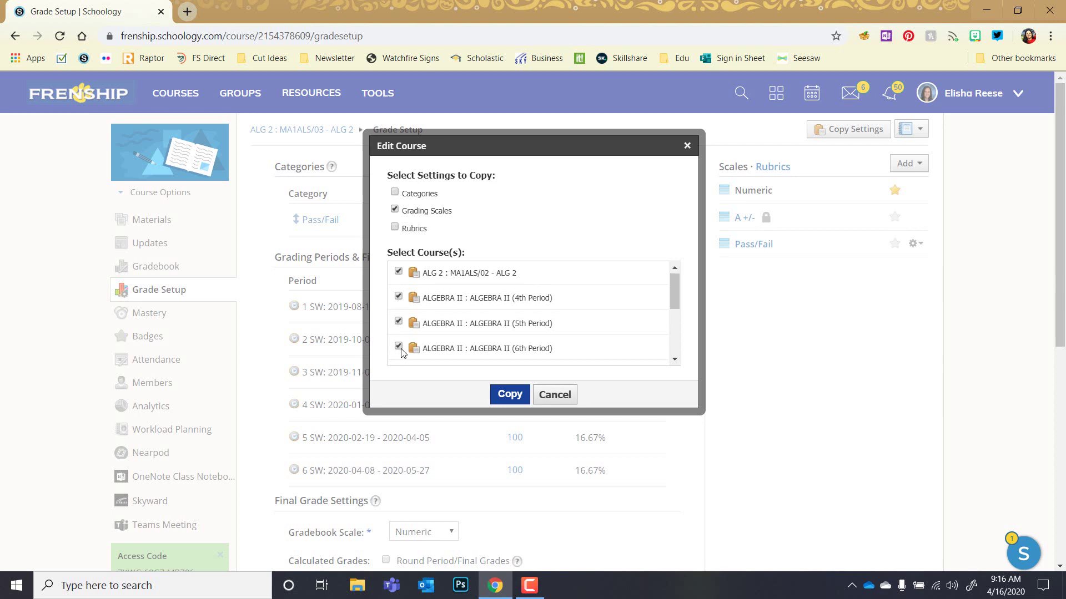
scroll(402, 353, "down", 1)
left_click(399, 304)
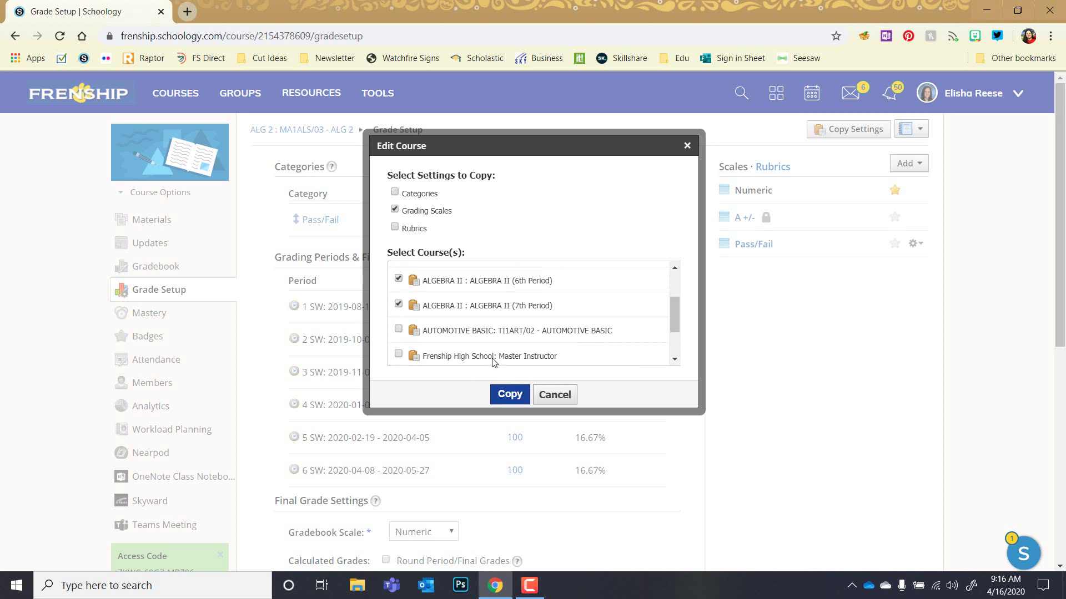
scroll(538, 335, "up", 2)
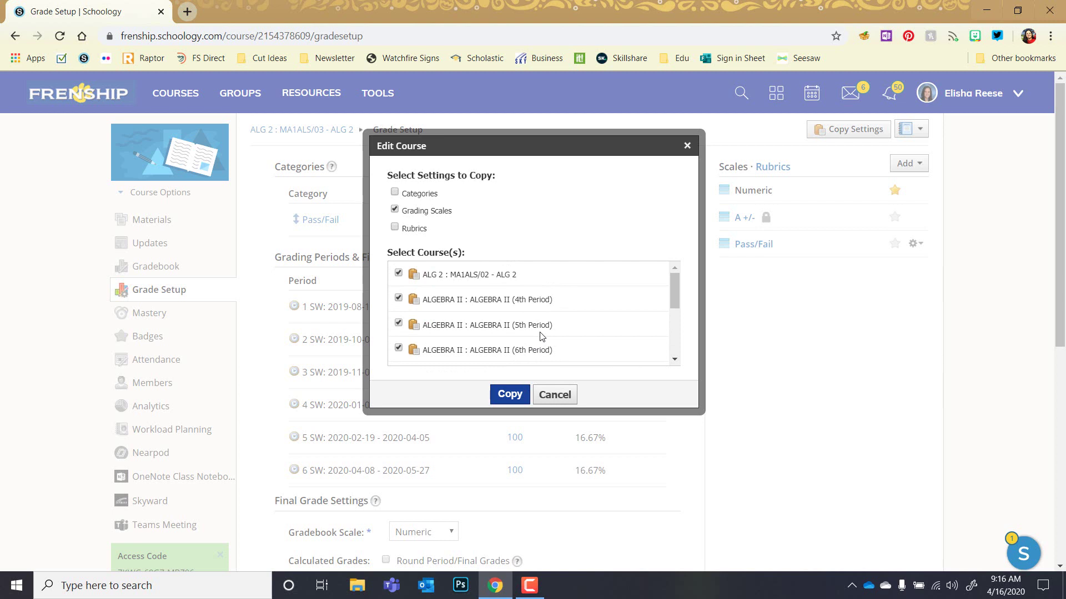
left_click(509, 395)
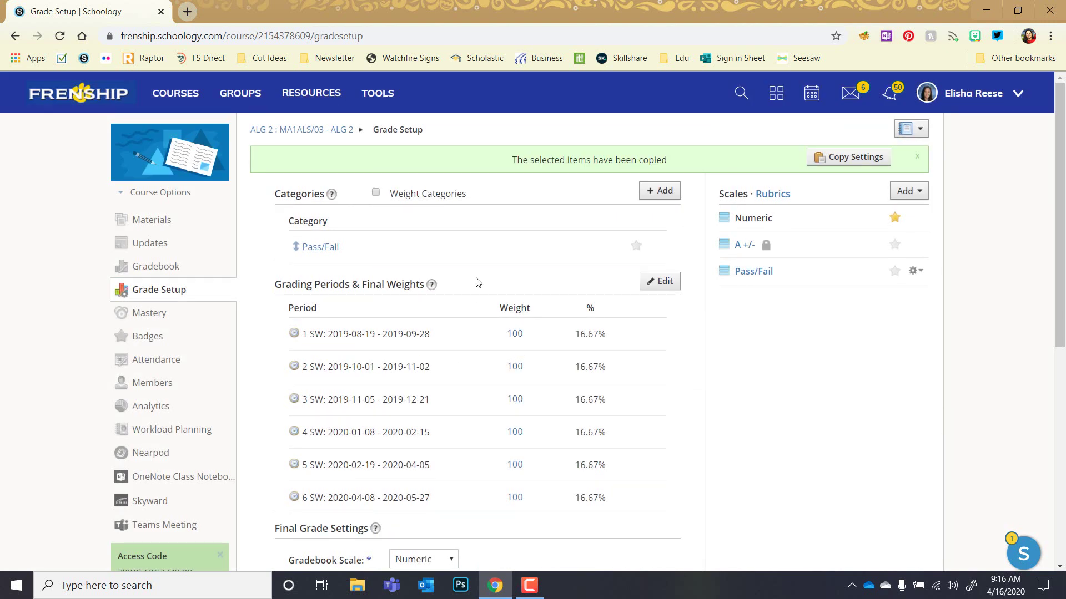
In the gradebook, create an 'April 13-17' column with Pass/Fail category and Pass/Fail scale
left_click(173, 273)
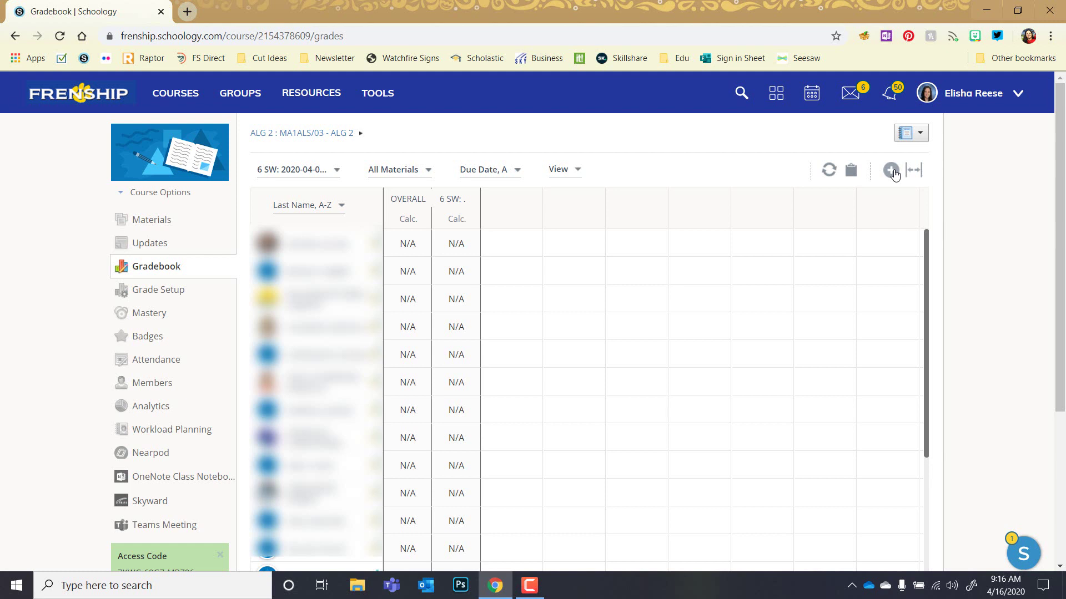
left_click(891, 171)
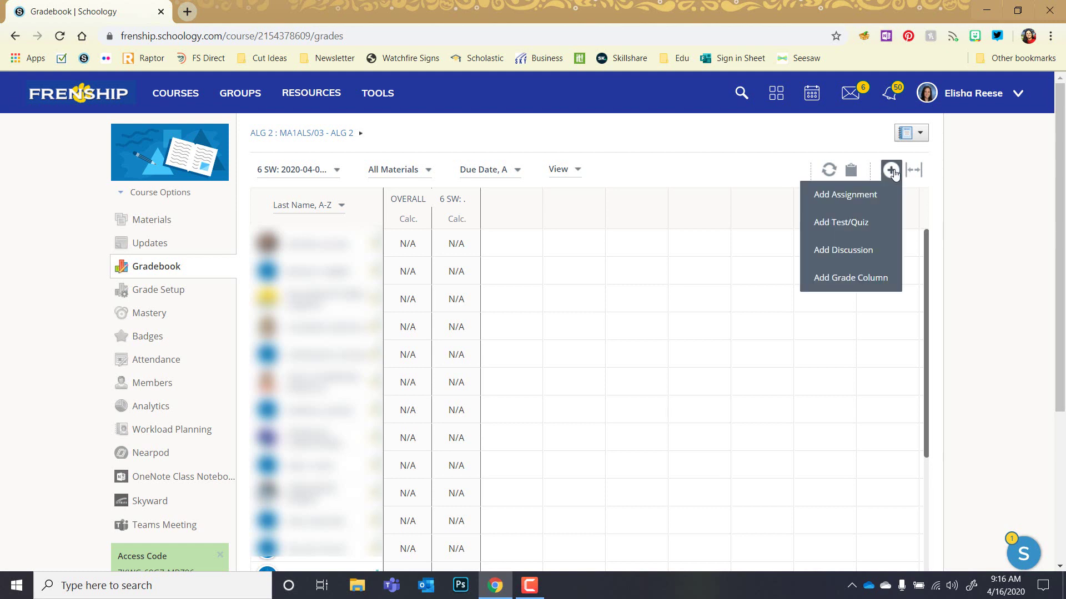
left_click(853, 279)
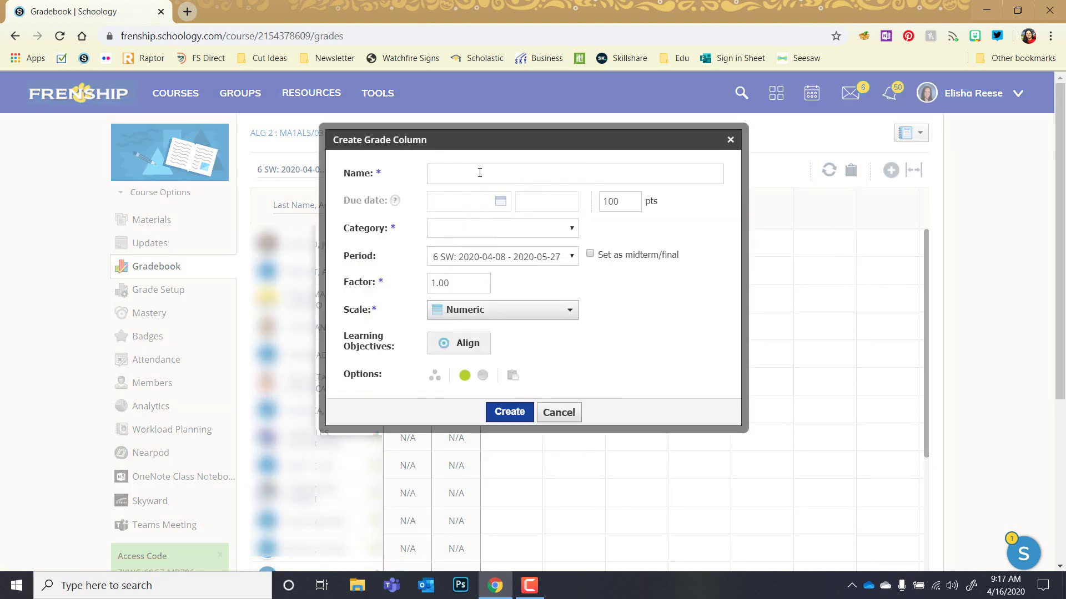
type("April 13-17")
left_click(468, 235)
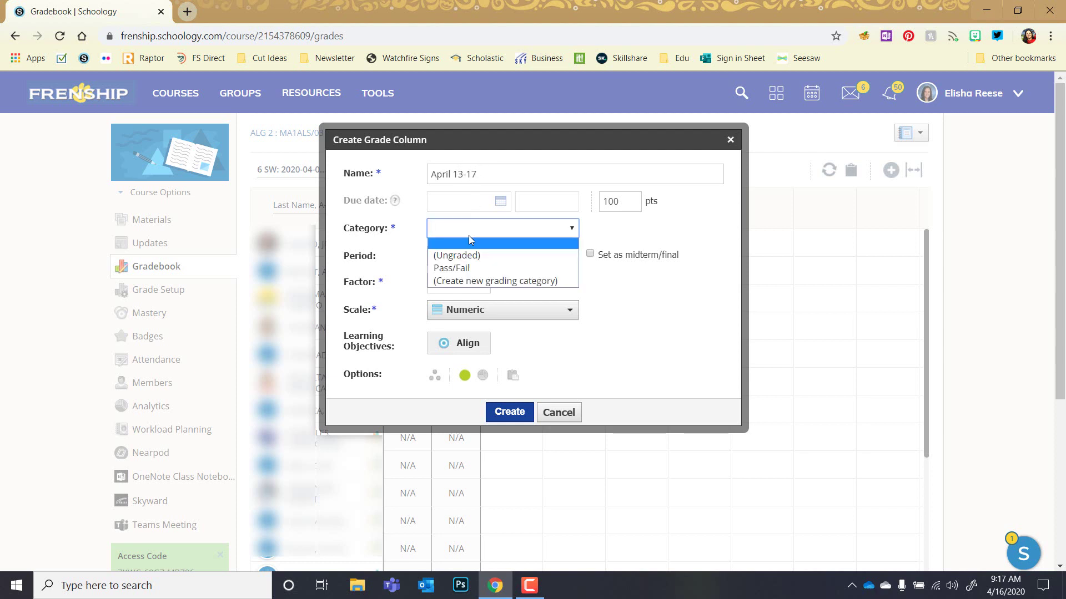
left_click(485, 269)
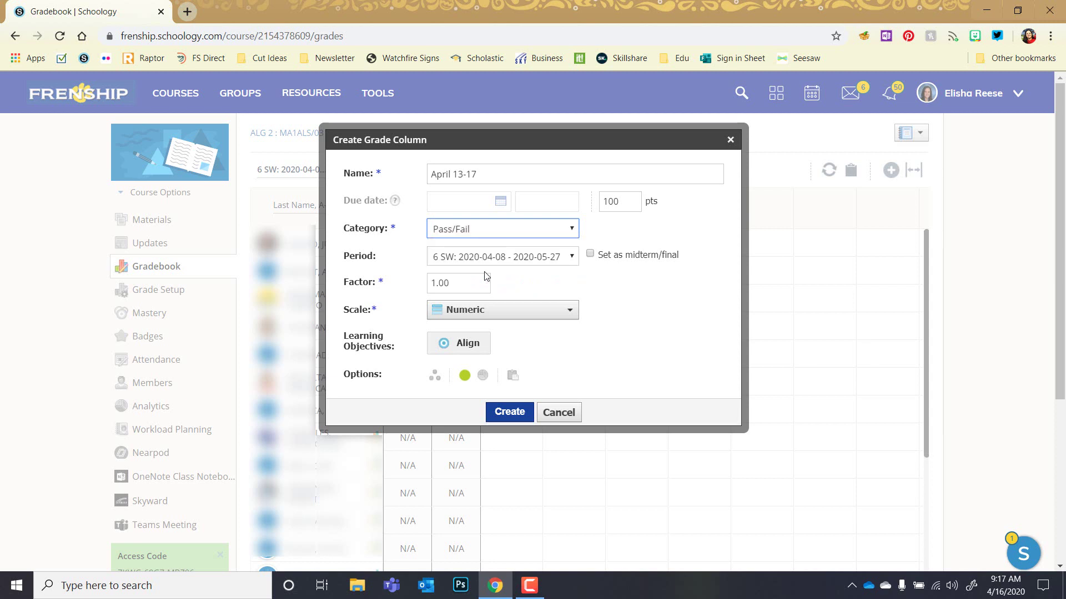
left_click(484, 315)
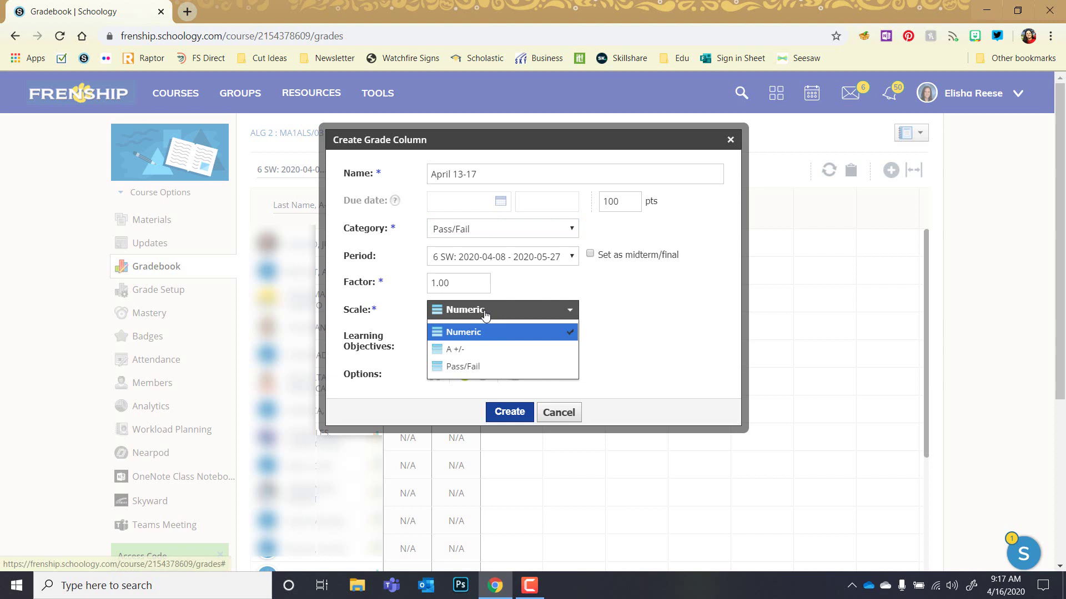
left_click(476, 368)
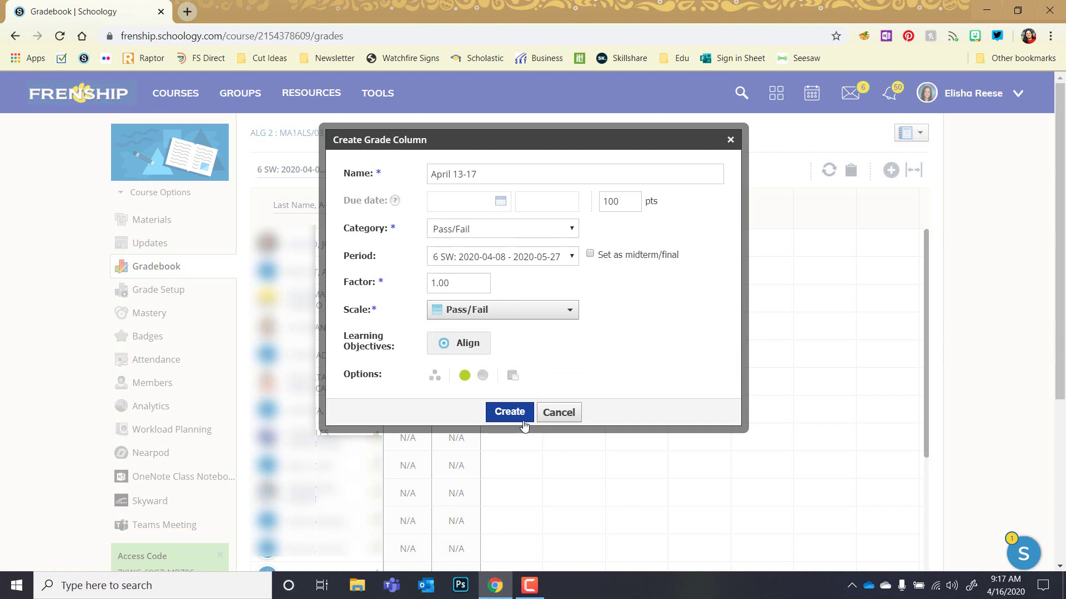
left_click(503, 420)
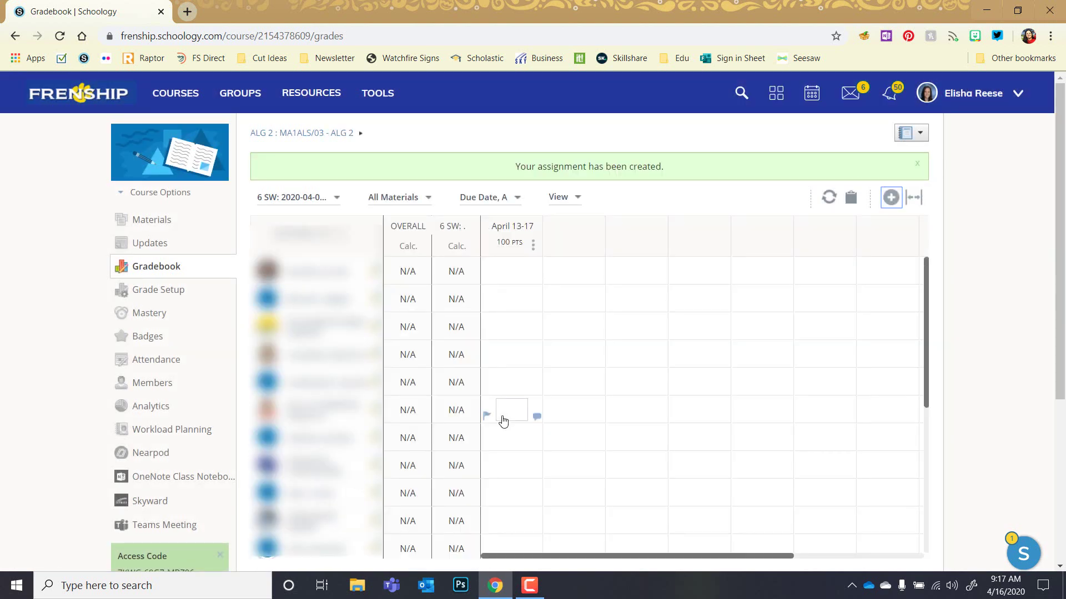
Enter P for the first student and F for the second in April 13-17, then go to Materials
left_click(514, 271)
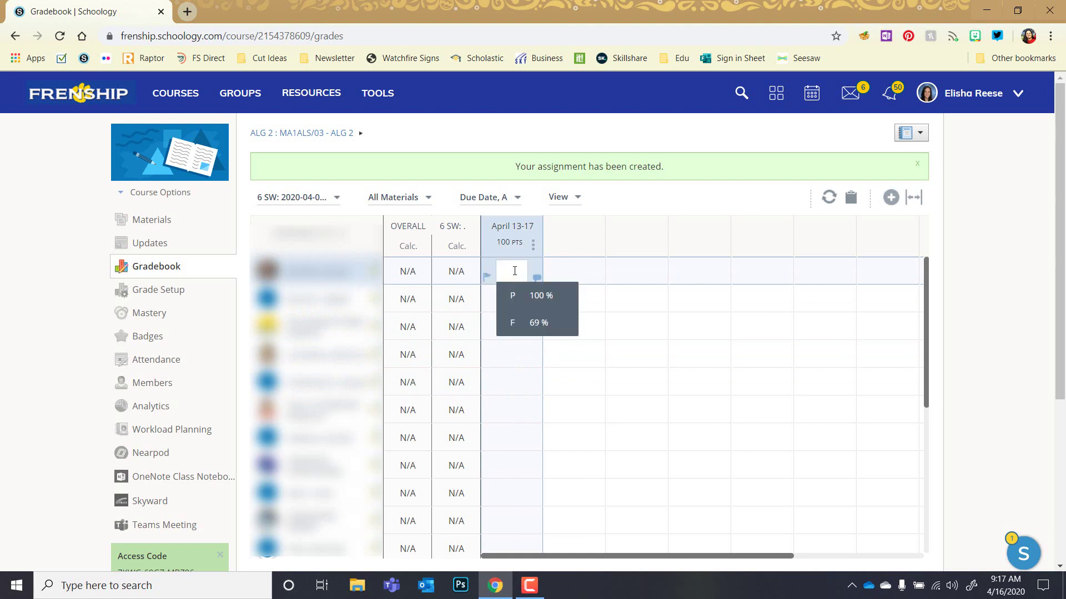
type("p")
key("Return")
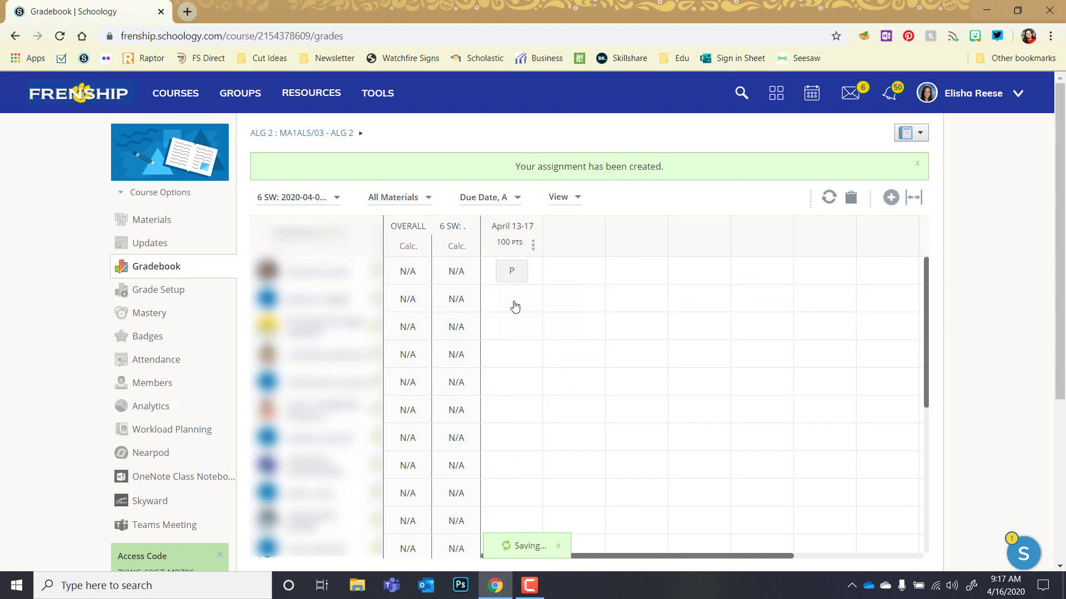
type("f")
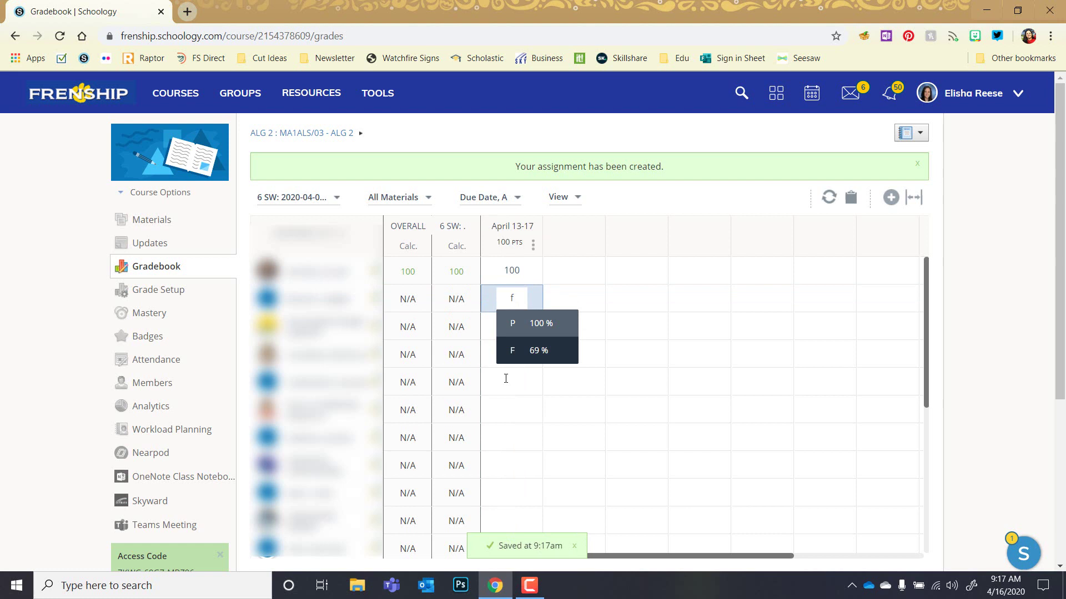
key("Return")
key("Down")
key("Down")
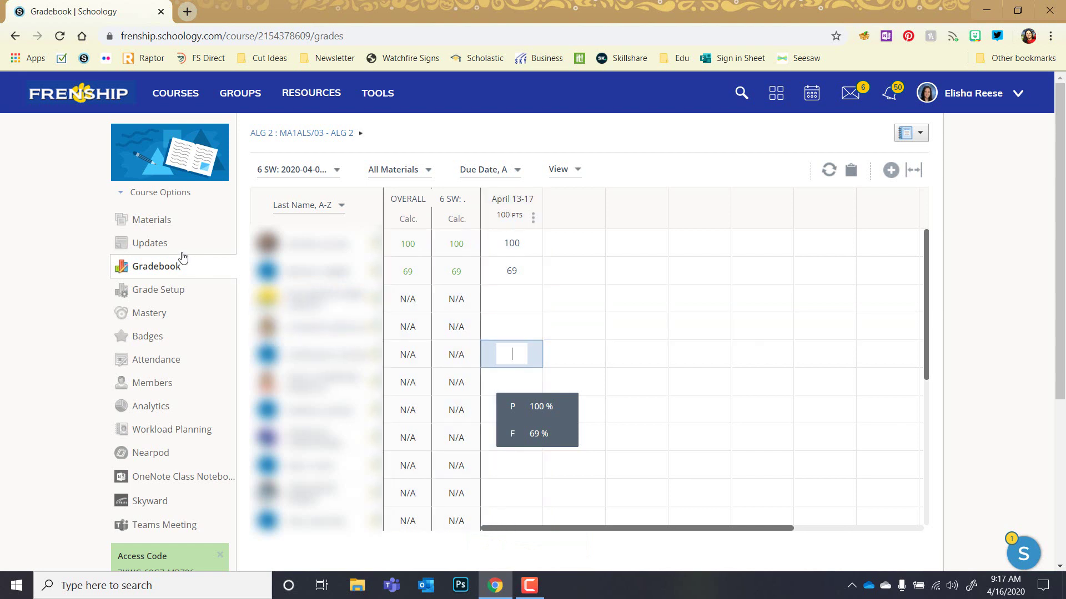
left_click(165, 224)
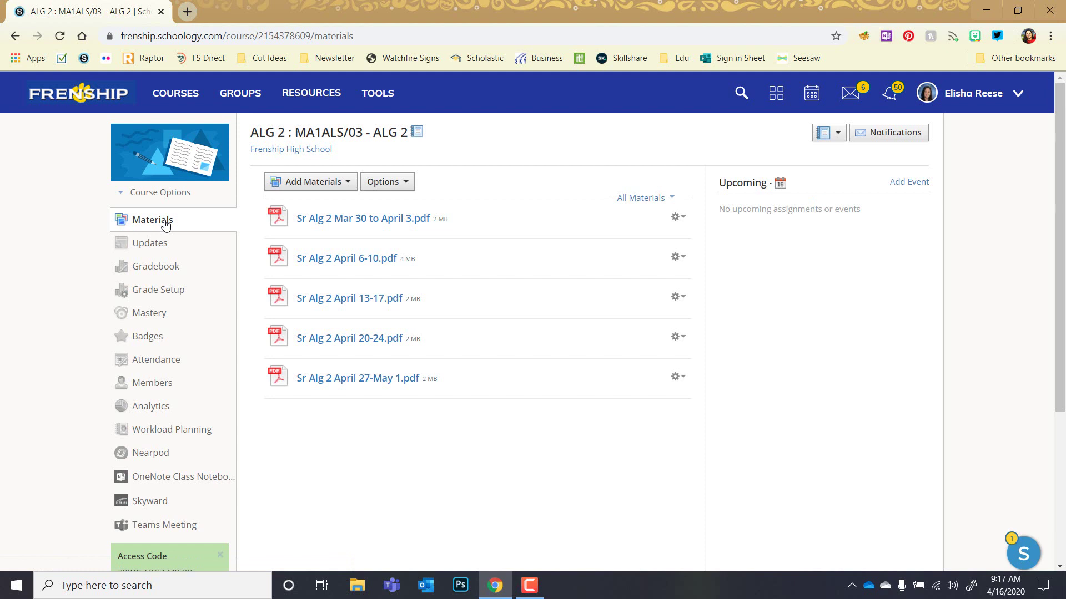
Go back to the Gradebook to see OVERALL scores of 100 and 69
left_click(166, 272)
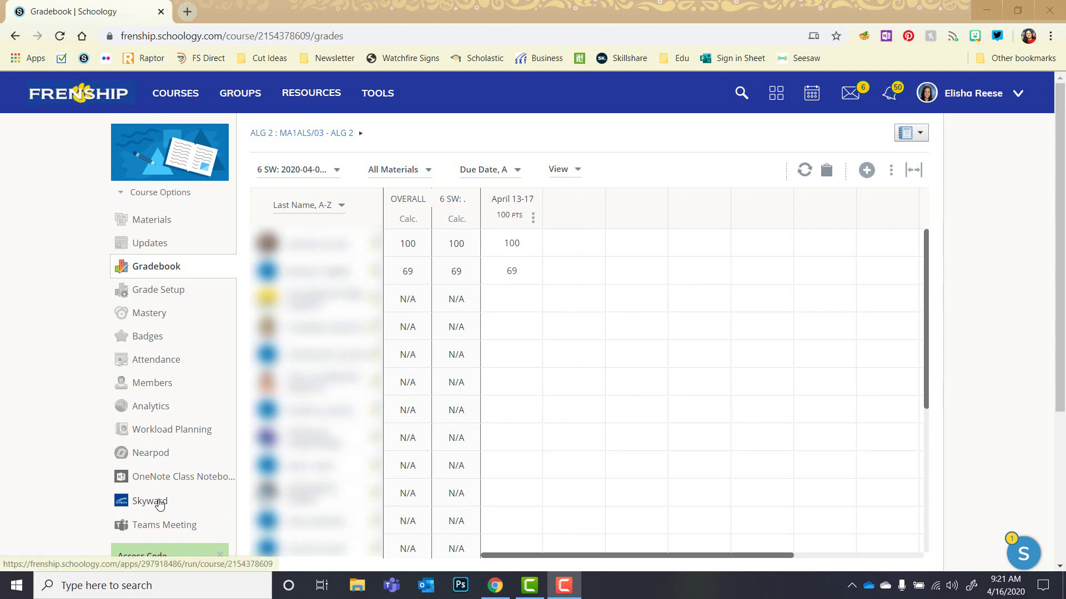
left_click(159, 502)
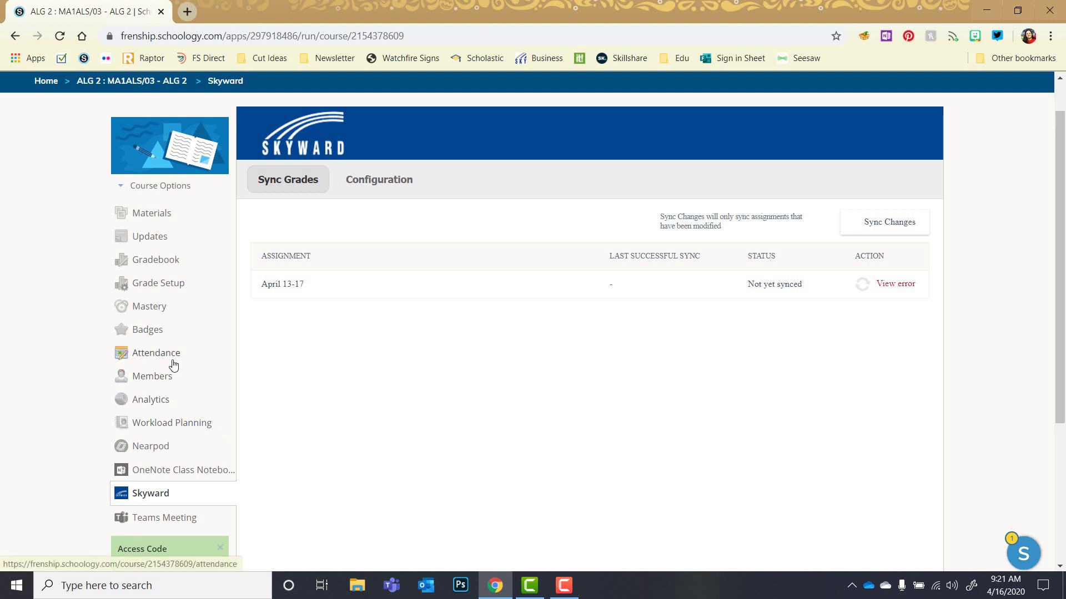
left_click(164, 261)
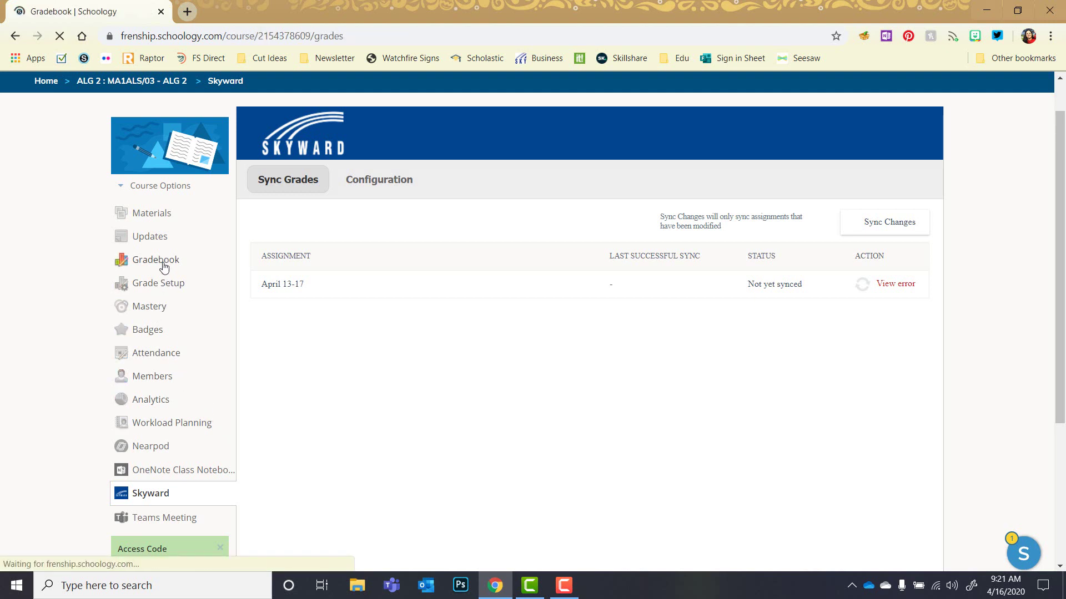